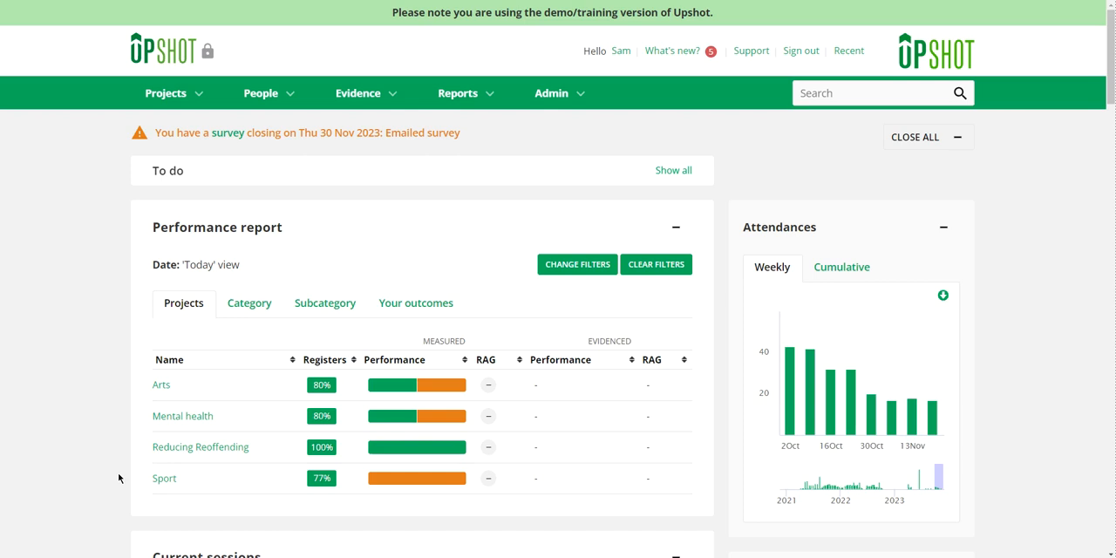
# Step: Open the Sport project and start adding sessions to the Basketball activity
pyautogui.click(171, 481)
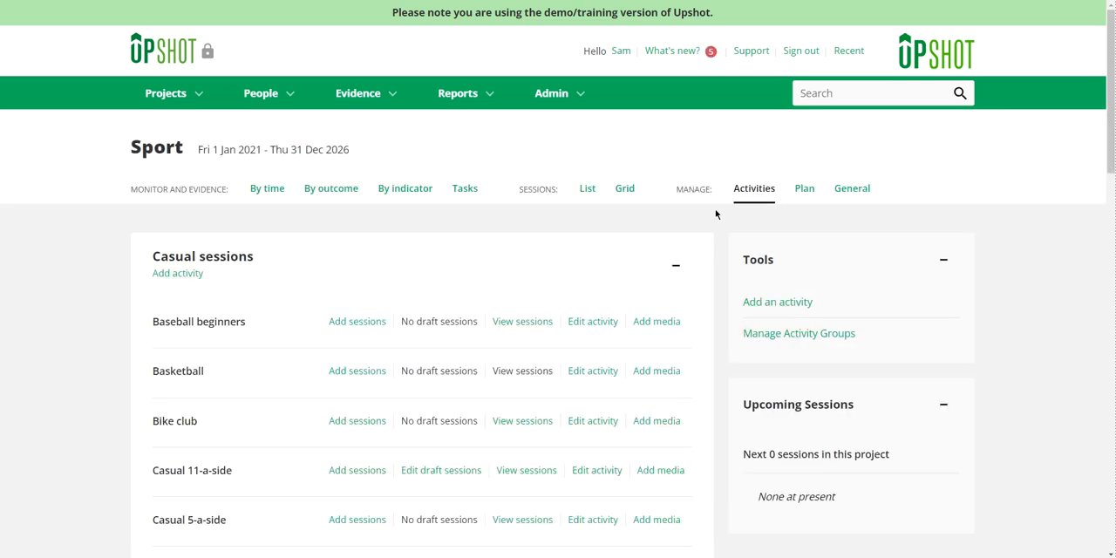
pyautogui.moveTo(731, 190); pyautogui.dragTo(782, 192)
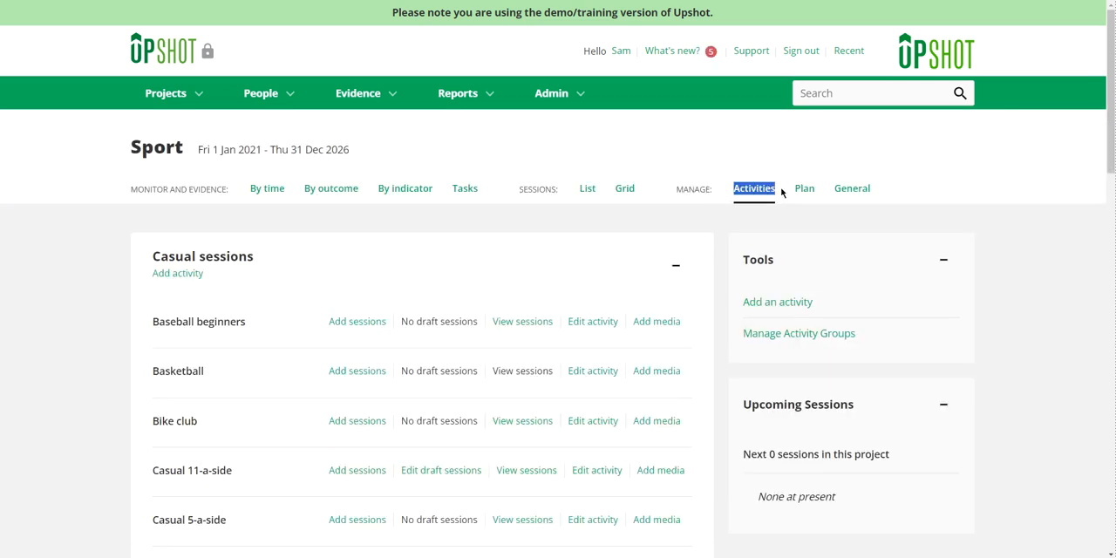
pyautogui.moveTo(215, 381); pyautogui.dragTo(140, 376)
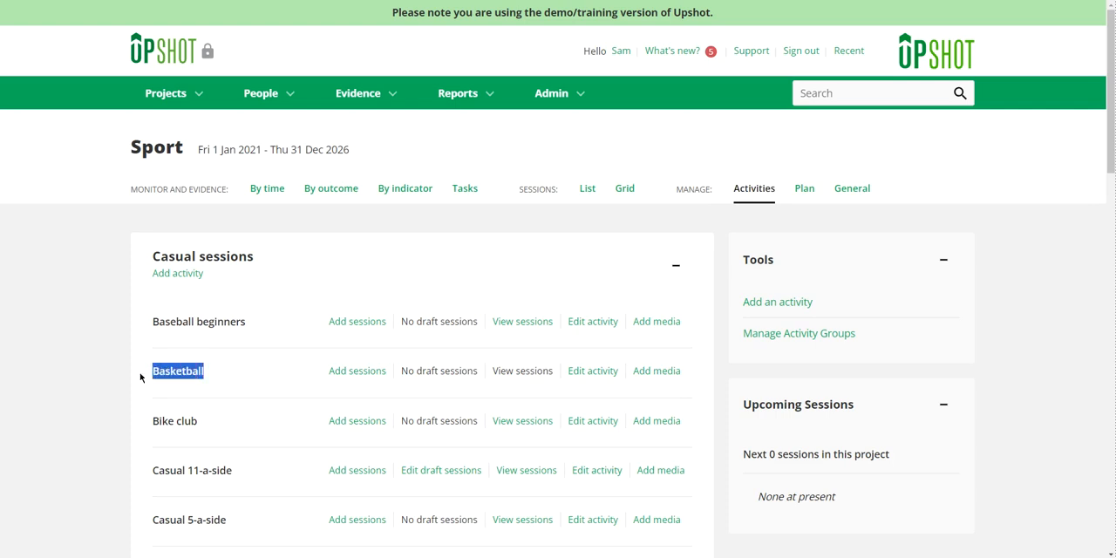
pyautogui.click(304, 369)
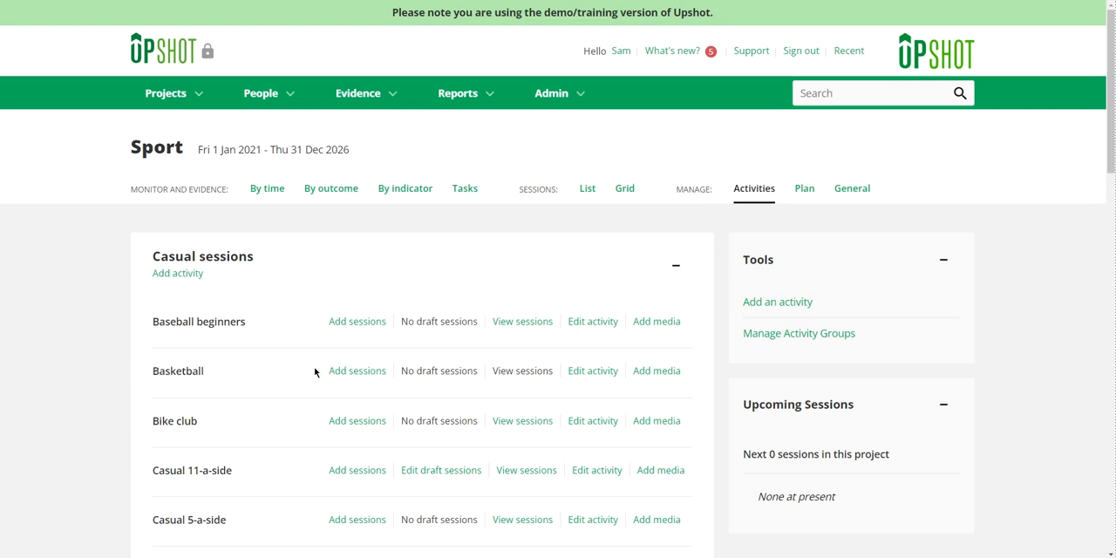
pyautogui.moveTo(315, 372); pyautogui.dragTo(391, 377)
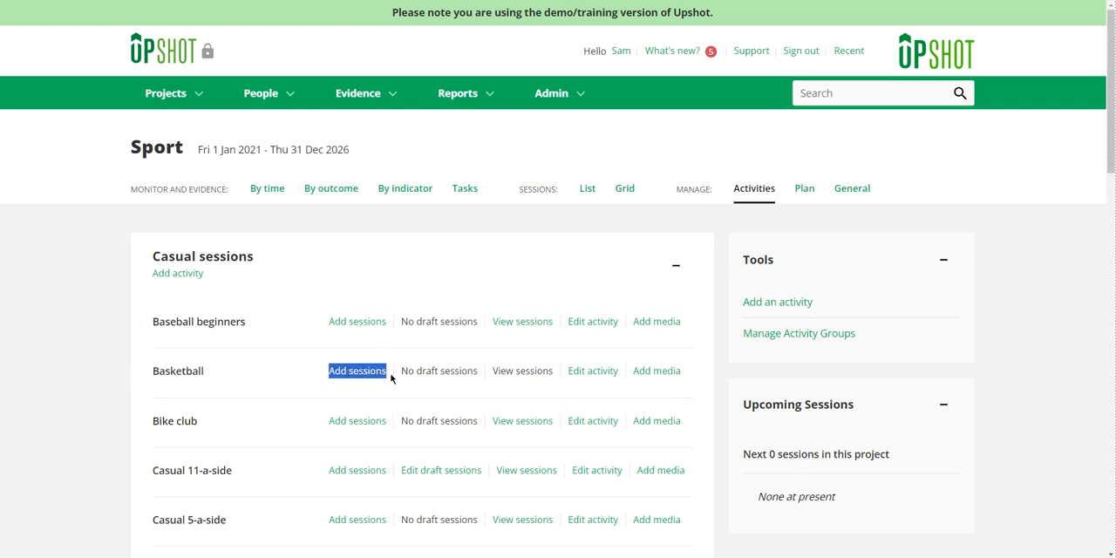
pyautogui.click(369, 376)
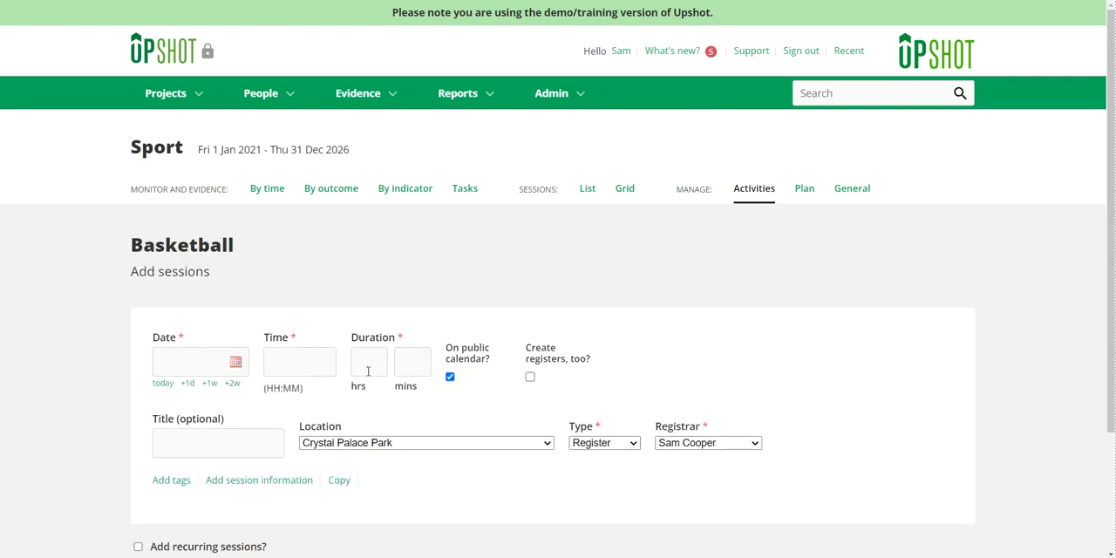
# Step: Set the Basketball session's date to 13/11/2023 and its start time to 14:30
pyautogui.scroll(-1, 229, 327)
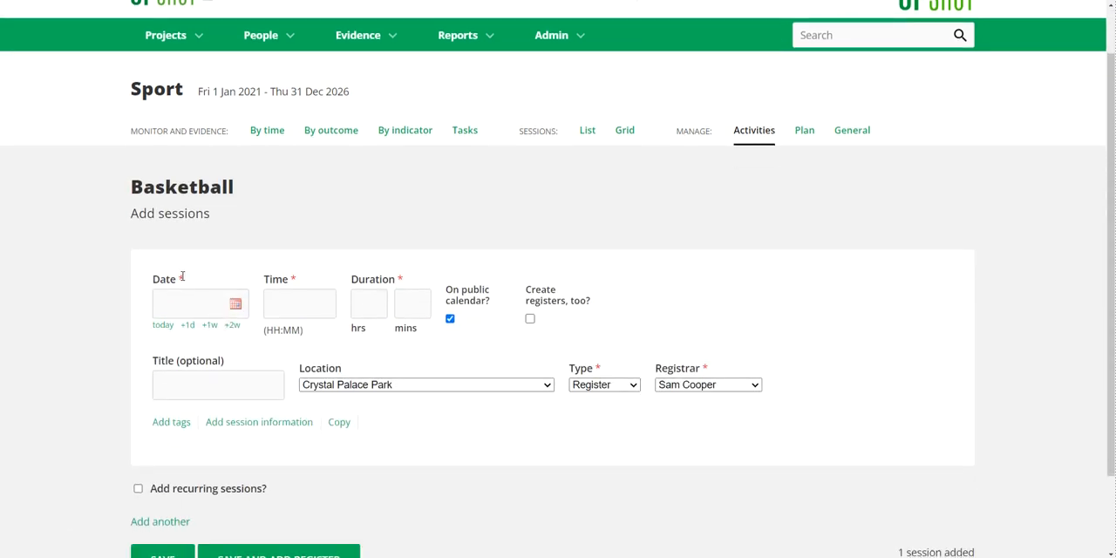
pyautogui.moveTo(182, 276); pyautogui.dragTo(180, 278)
pyautogui.click(206, 271)
pyautogui.click(199, 305)
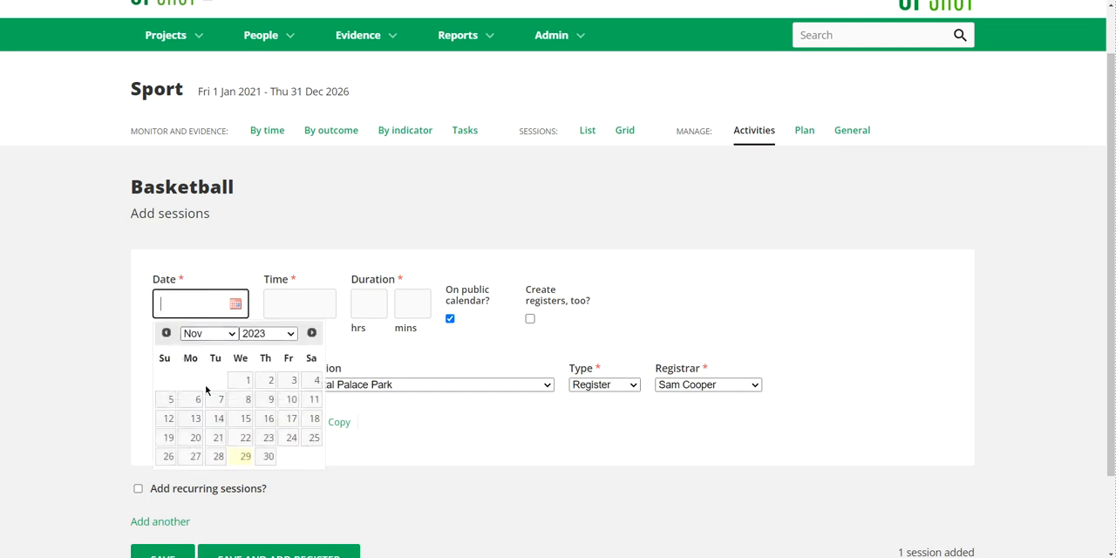
pyautogui.click(195, 419)
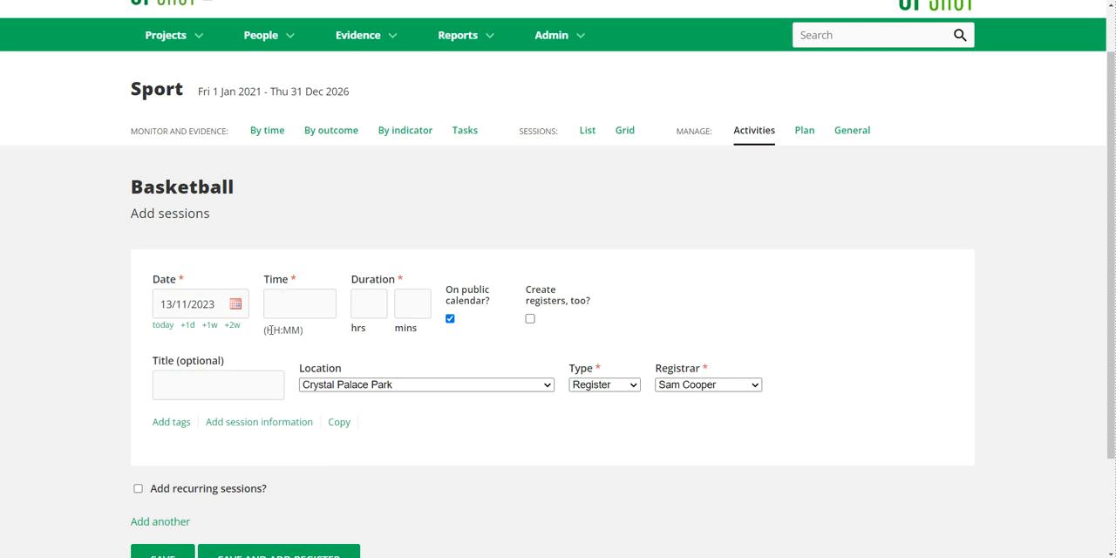
pyautogui.moveTo(266, 331); pyautogui.dragTo(302, 331)
pyautogui.click(285, 302)
pyautogui.write('14')
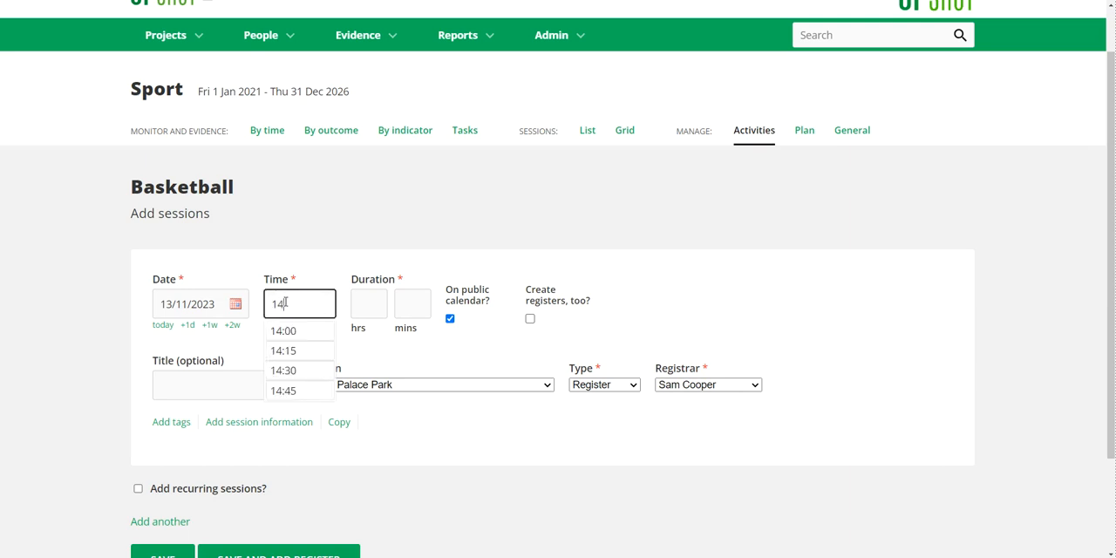
pyautogui.click(298, 371)
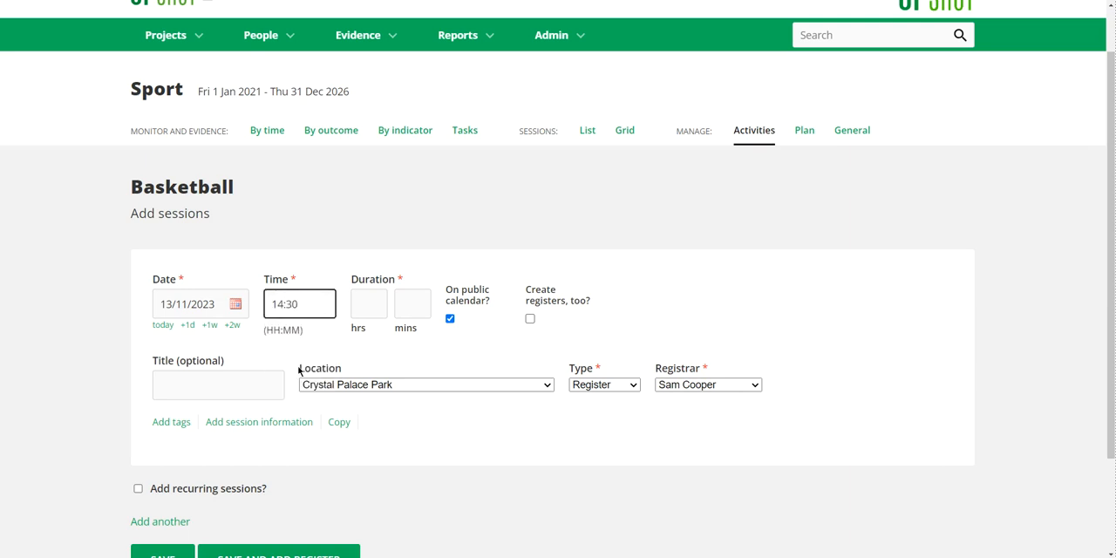
# Step: Set the session's duration to 1 hour and 30 minutes
pyautogui.click(365, 301)
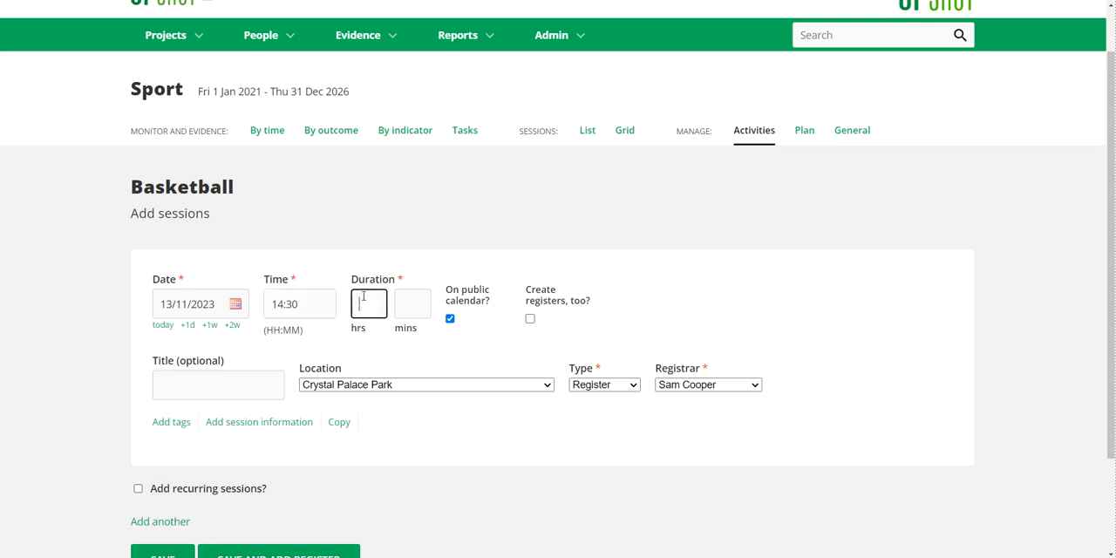
pyautogui.write('1')
pyautogui.click(421, 299)
pyautogui.write('30')
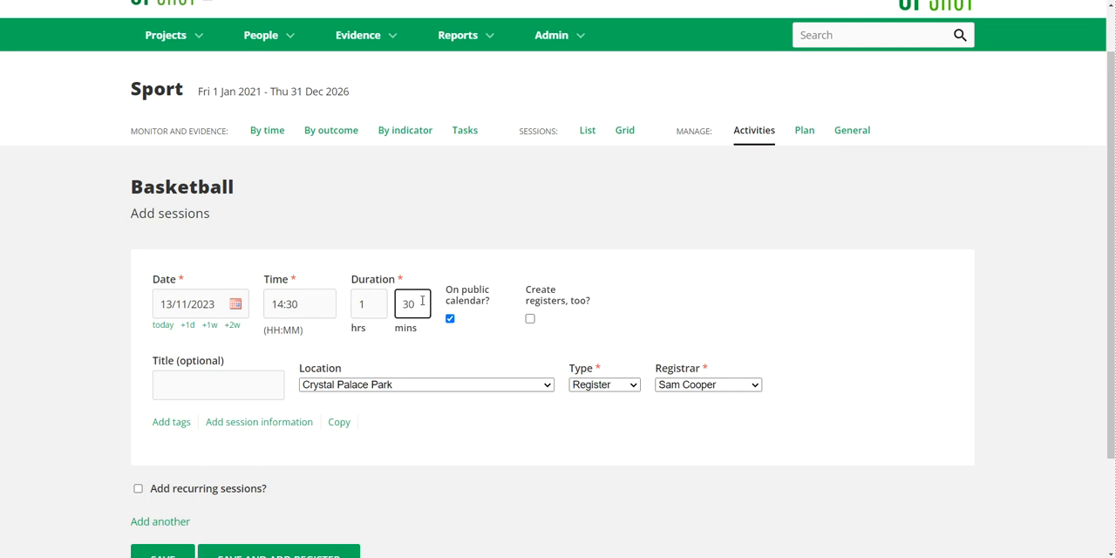
pyautogui.click(454, 262)
pyautogui.click(530, 319)
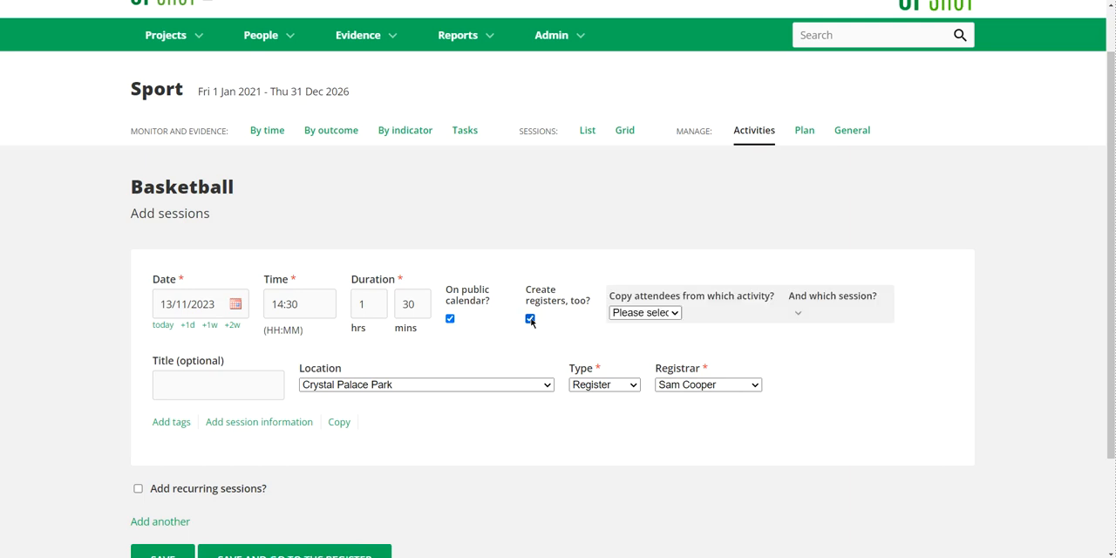
pyautogui.click(634, 315)
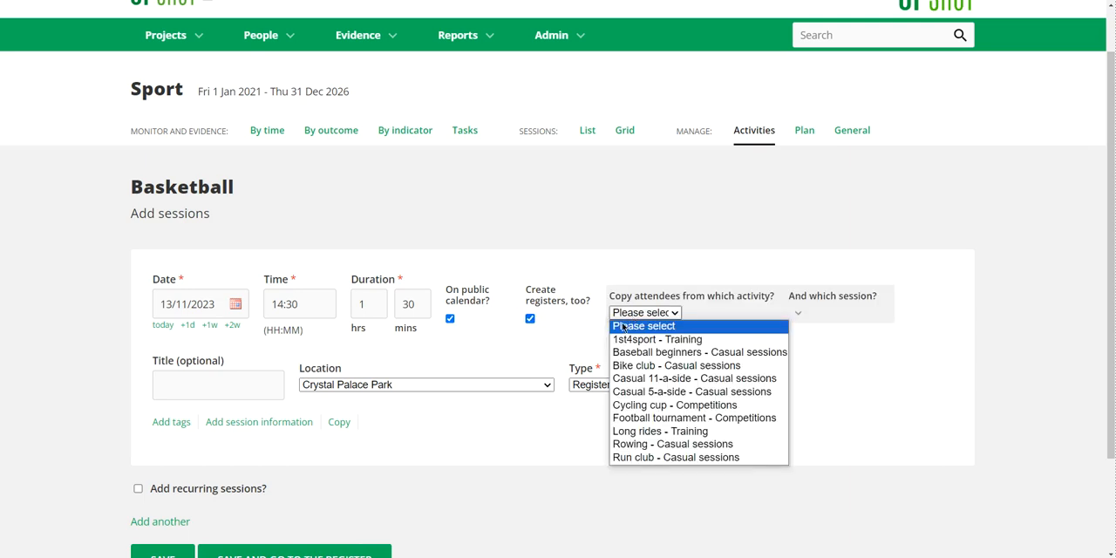
pyautogui.click(530, 319)
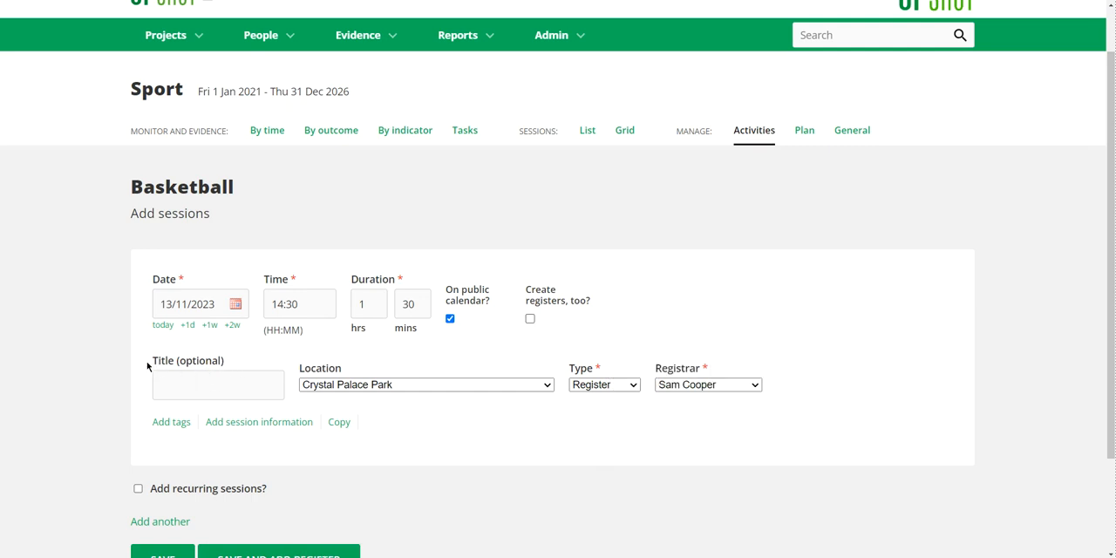
# Step: Review the session's optional title and its location, type and registrar choices, keeping the preset selections
pyautogui.moveTo(144, 360); pyautogui.dragTo(235, 364)
pyautogui.click(235, 364)
pyautogui.click(394, 392)
pyautogui.click(394, 391)
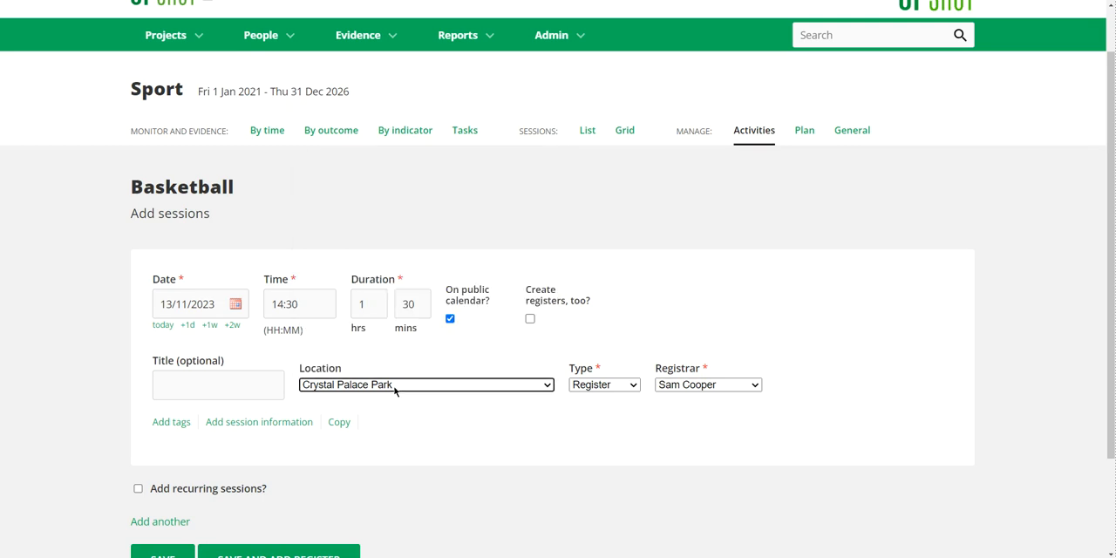
pyautogui.click(583, 387)
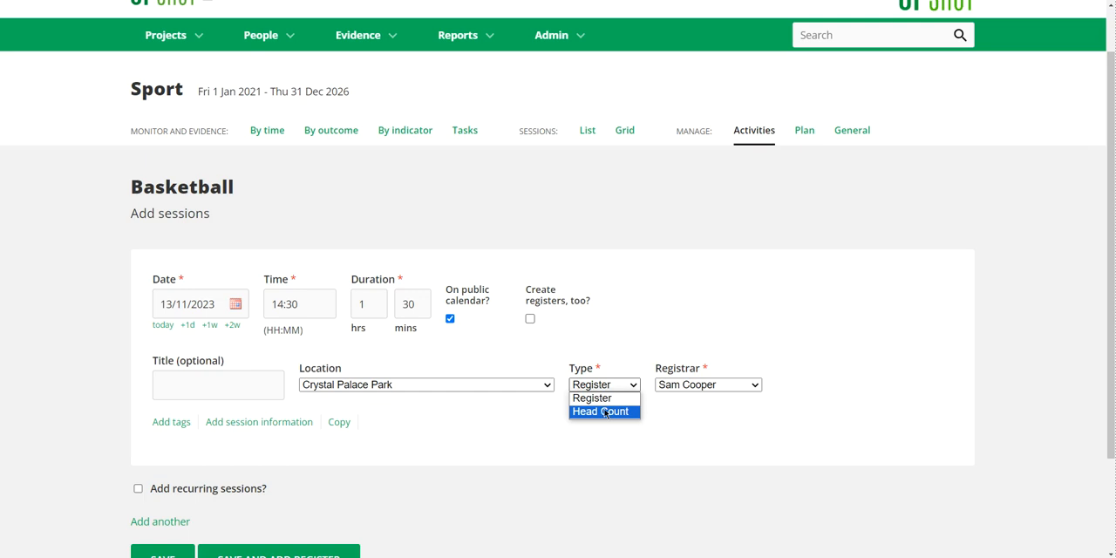
pyautogui.click(749, 386)
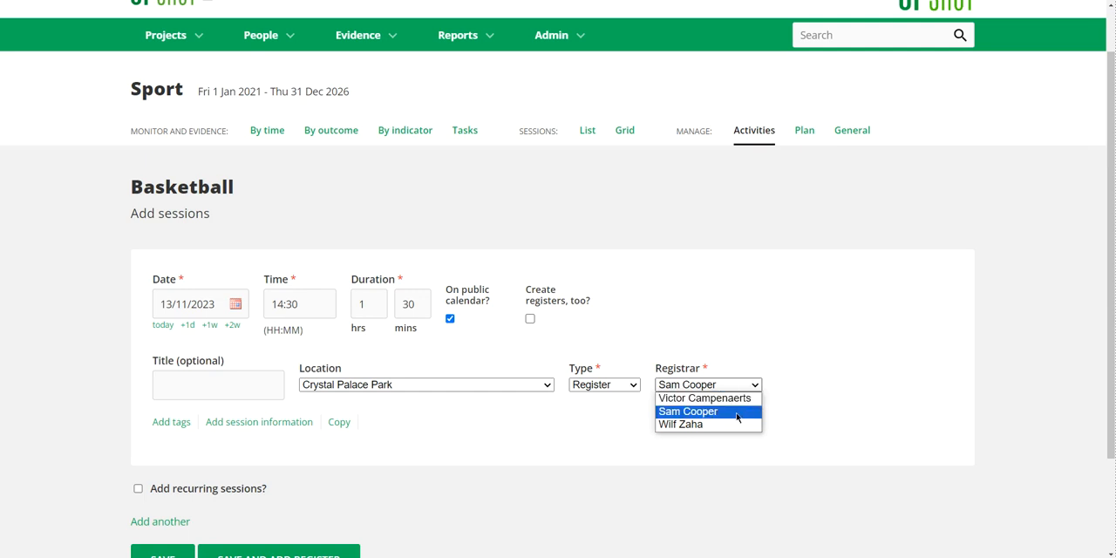
pyautogui.click(737, 412)
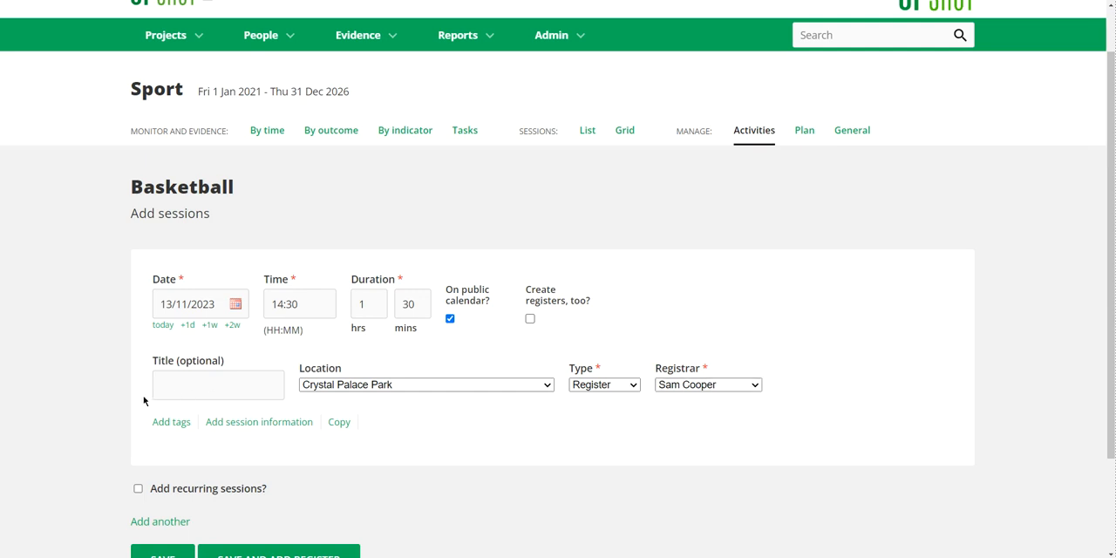
# Step: Try duplicating the session with the copy dated 21/11/2023, and remove the duplicate
pyautogui.scroll(-1, 143, 395)
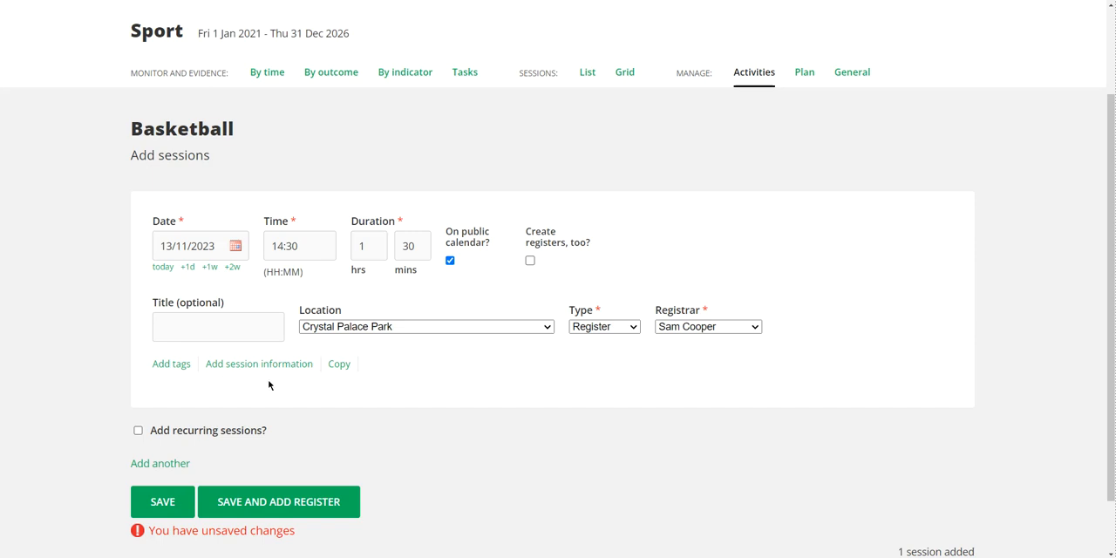
pyautogui.click(337, 364)
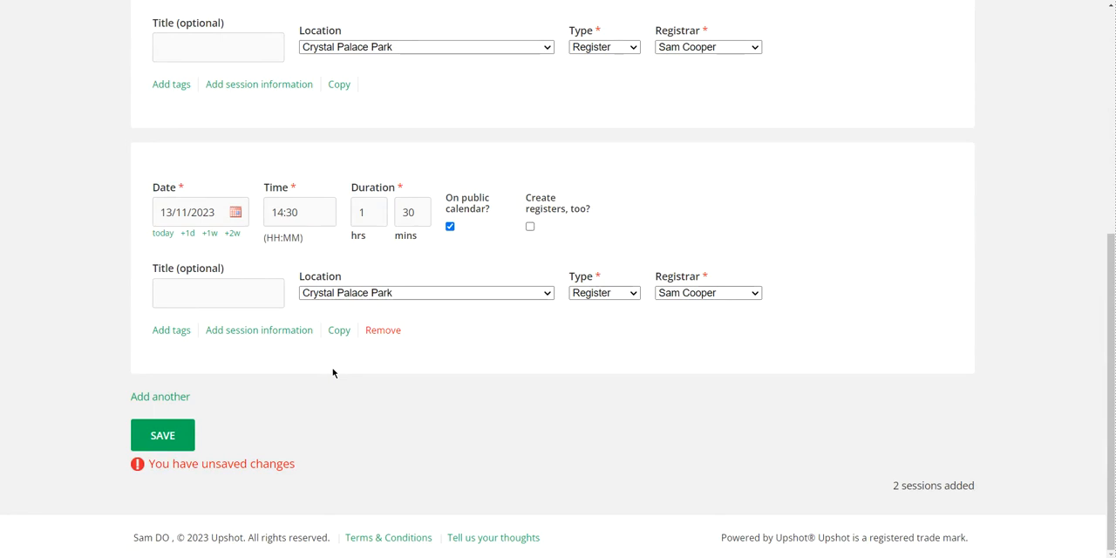
pyautogui.scroll(3, 332, 367)
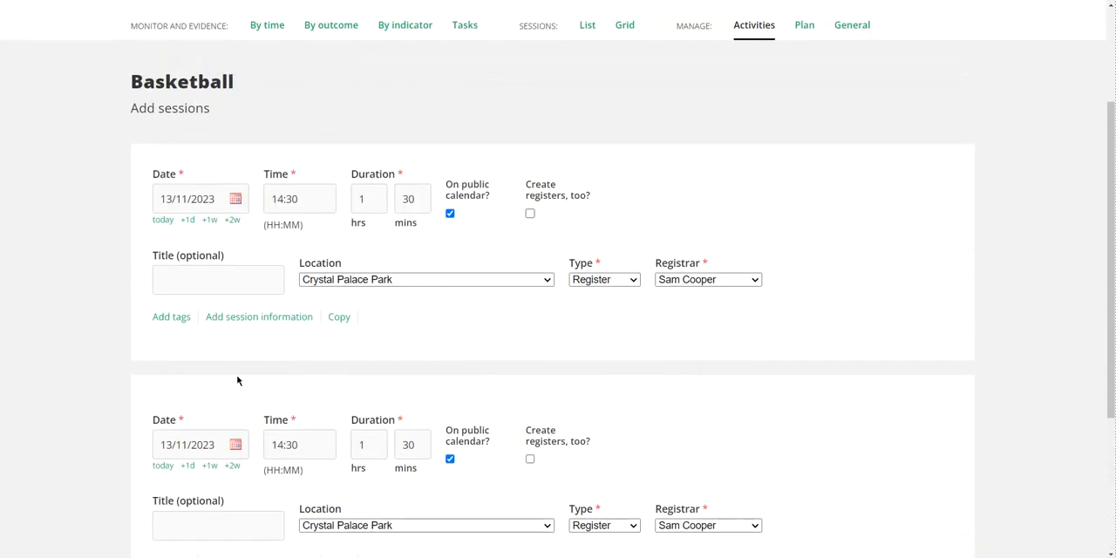
pyautogui.scroll(-1, 231, 380)
pyautogui.click(192, 380)
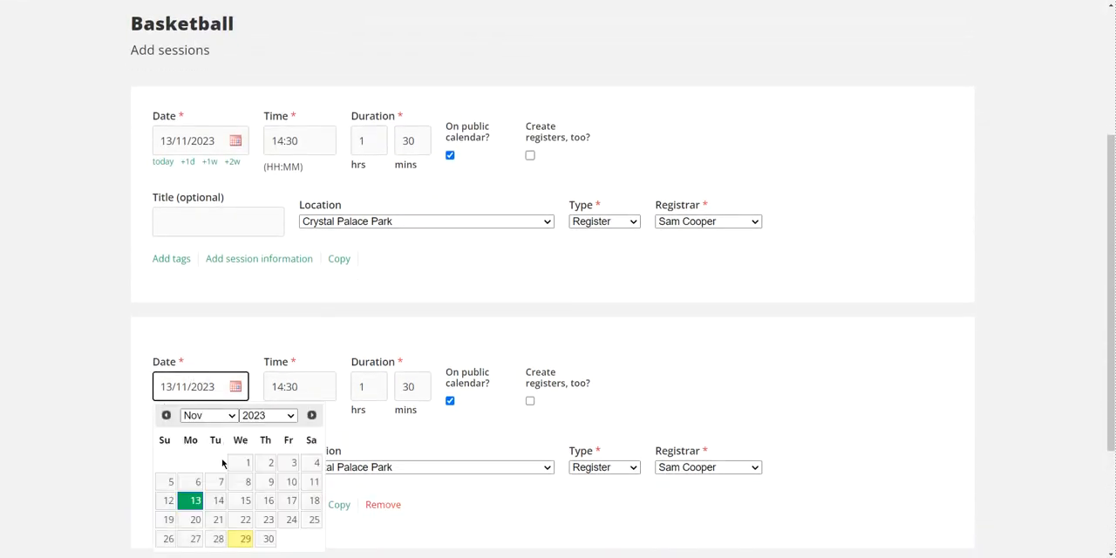
pyautogui.click(218, 520)
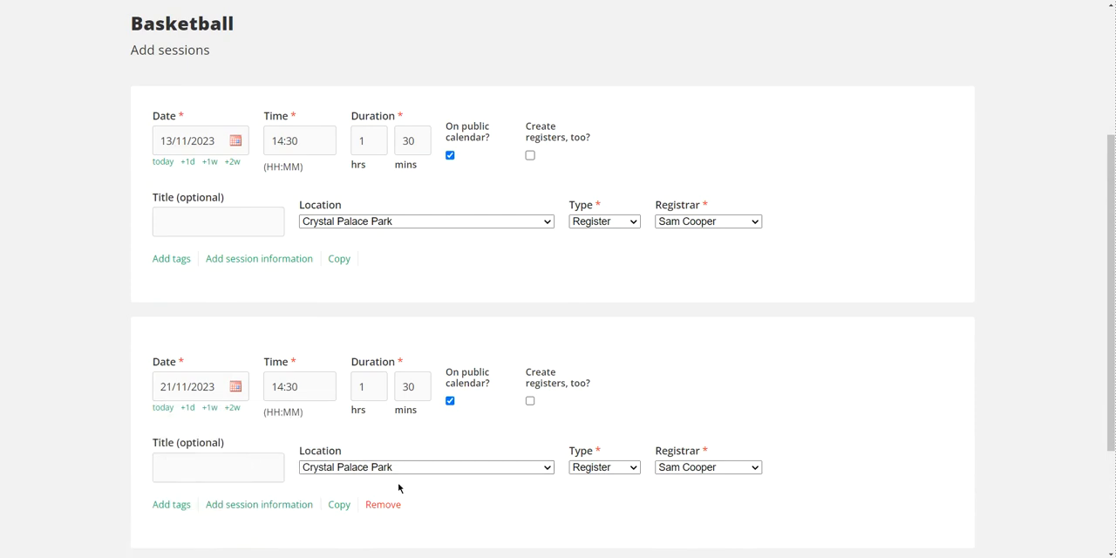
pyautogui.click(396, 504)
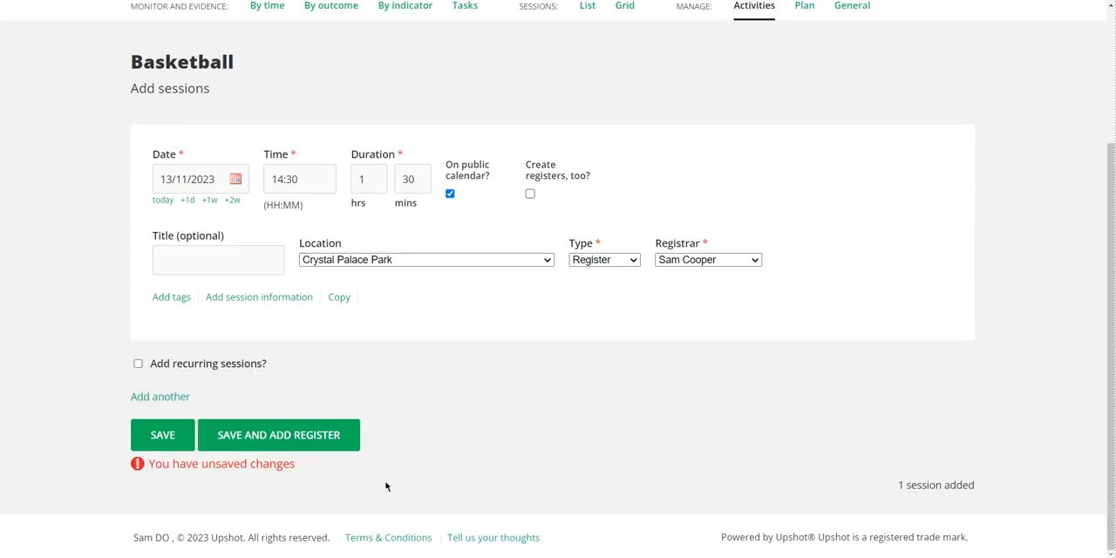
# Step: Make the session recur weekly for 4 sessions in total and save the sessions
pyautogui.click(189, 366)
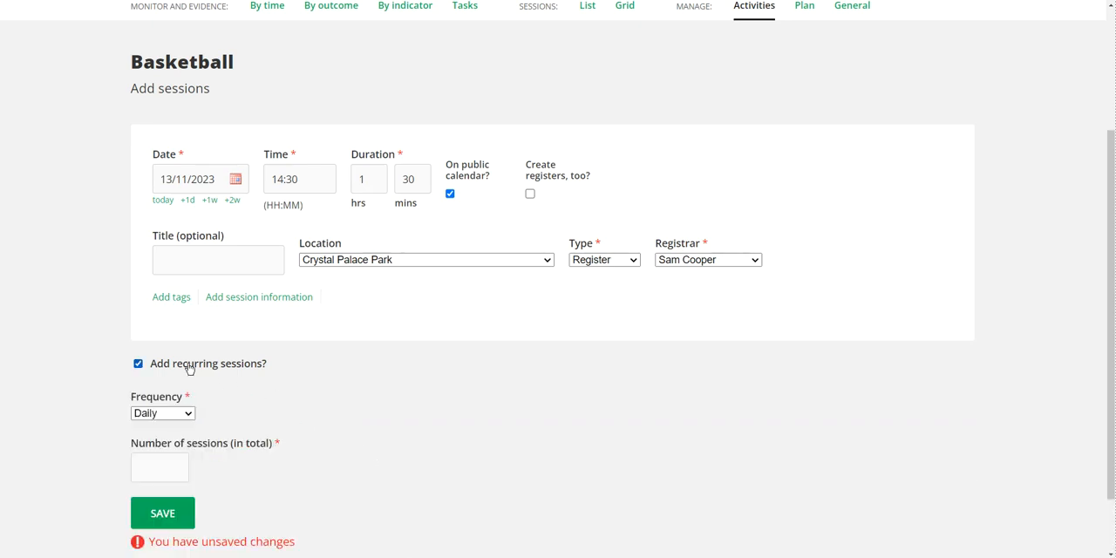
pyautogui.scroll(-1, 189, 367)
pyautogui.click(182, 357)
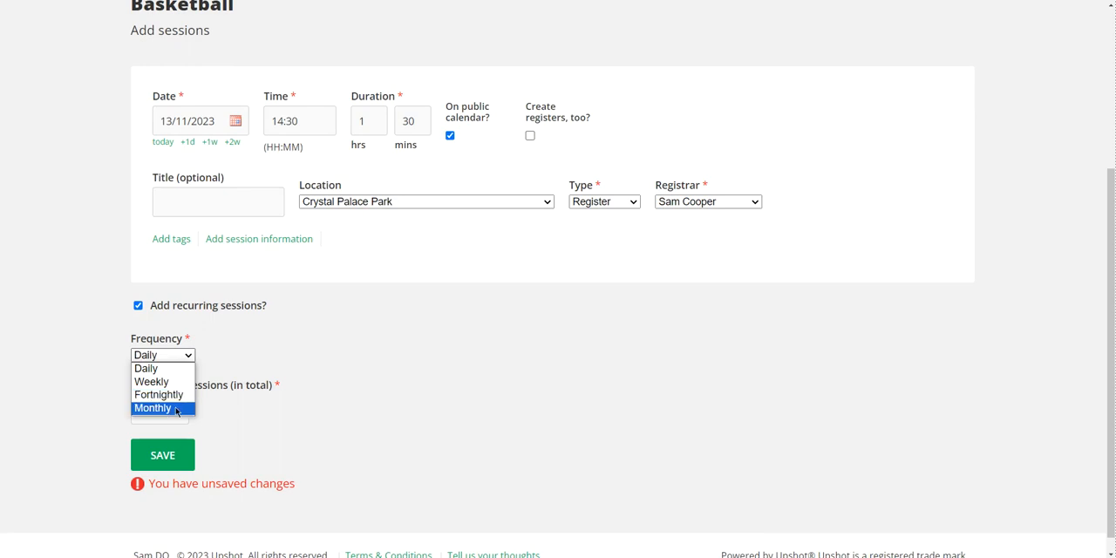
pyautogui.click(171, 384)
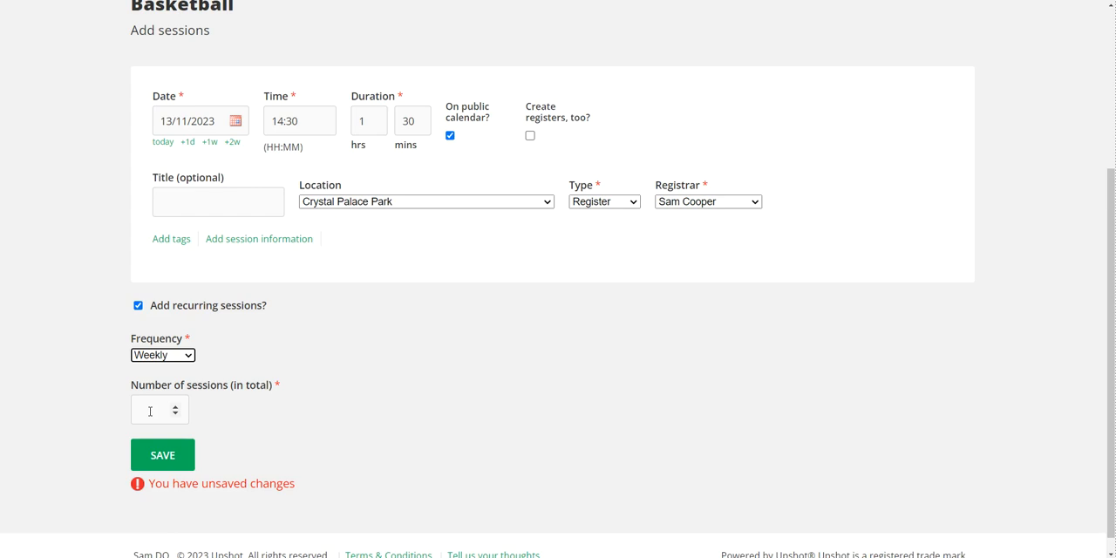
pyautogui.click(150, 410)
pyautogui.write('4')
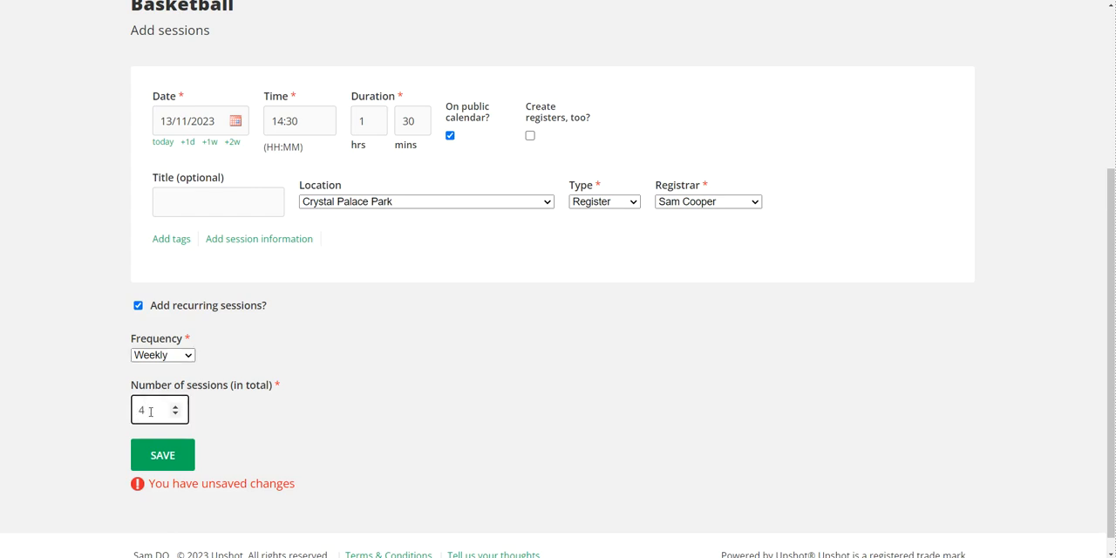
pyautogui.click(163, 455)
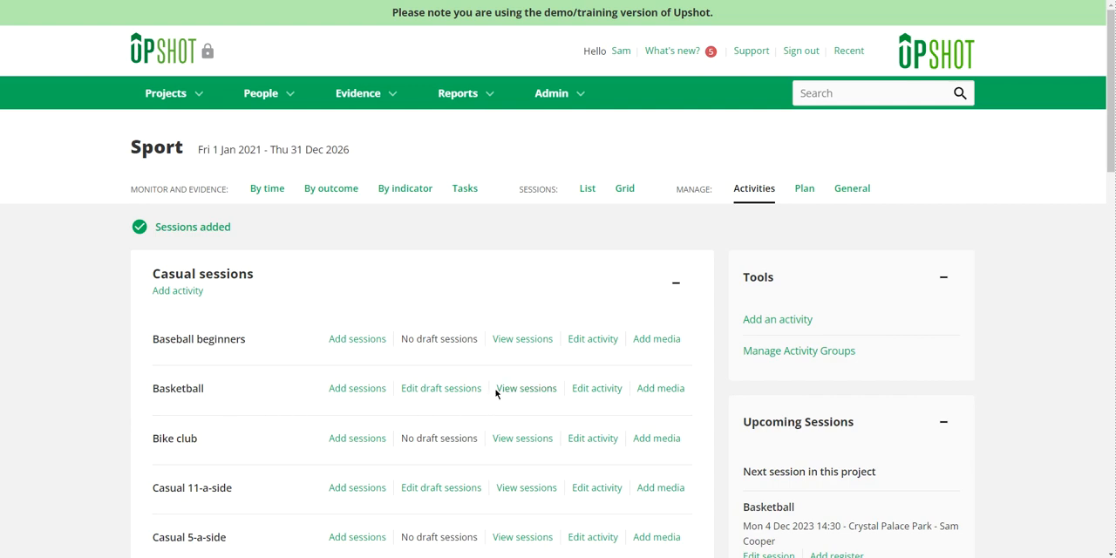
# Step: View the Basketball activity's sessions for the last 12 months and for all dates to check the added dates
pyautogui.moveTo(496, 394); pyautogui.dragTo(563, 397)
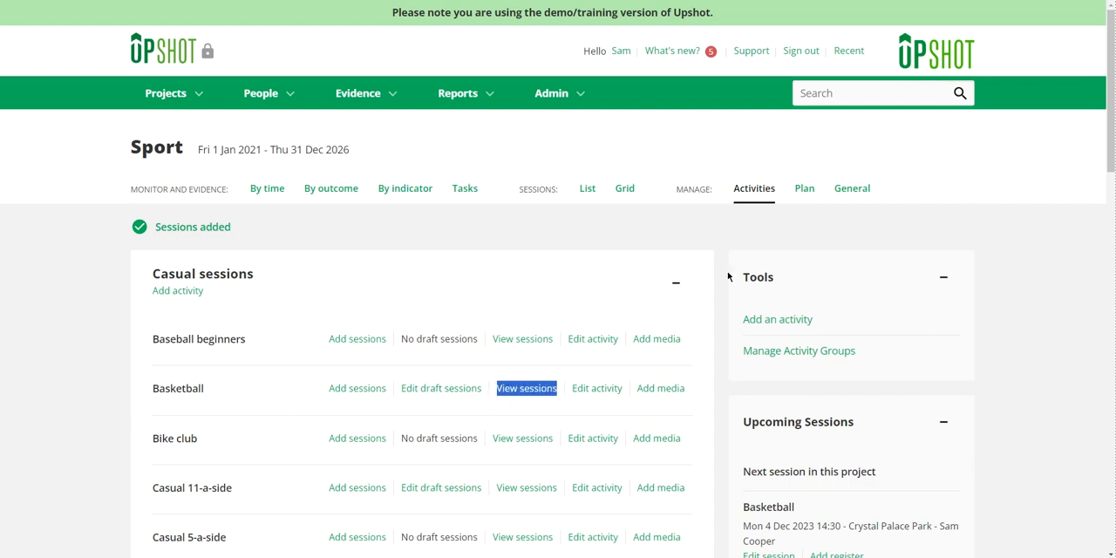
pyautogui.moveTo(720, 192); pyautogui.dragTo(778, 195)
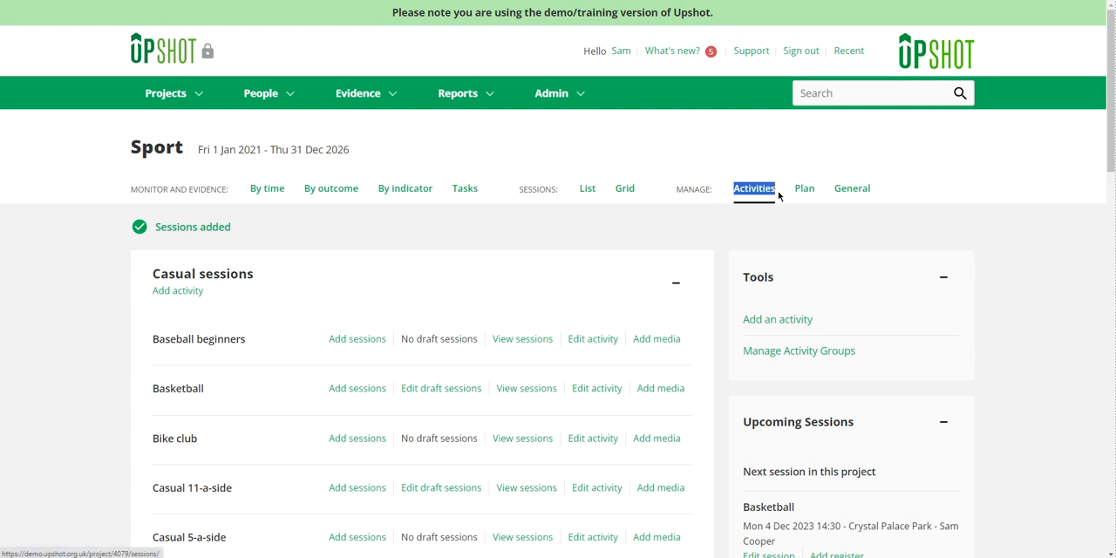
pyautogui.click(535, 395)
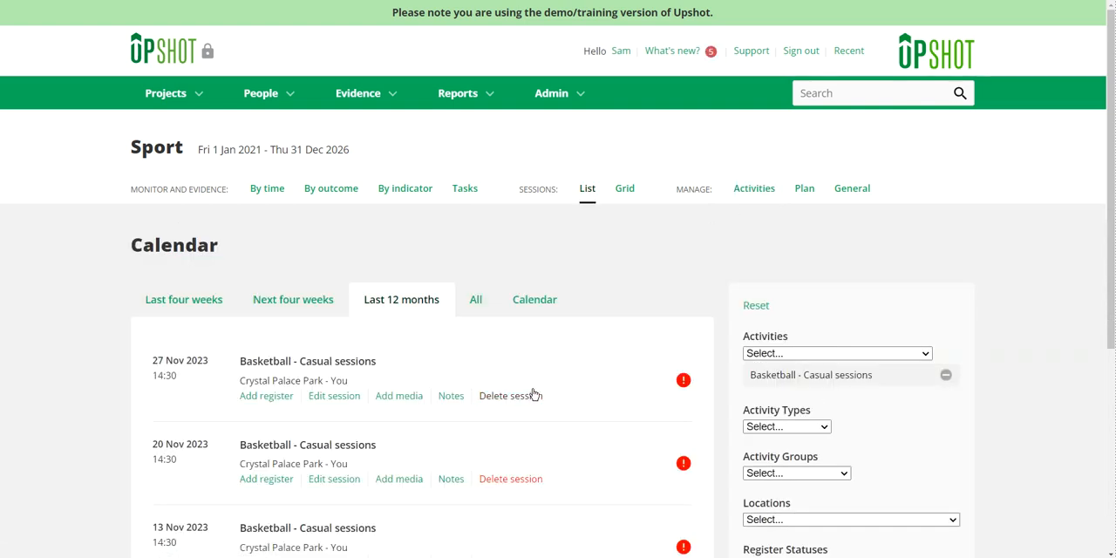
pyautogui.scroll(-2, 513, 351)
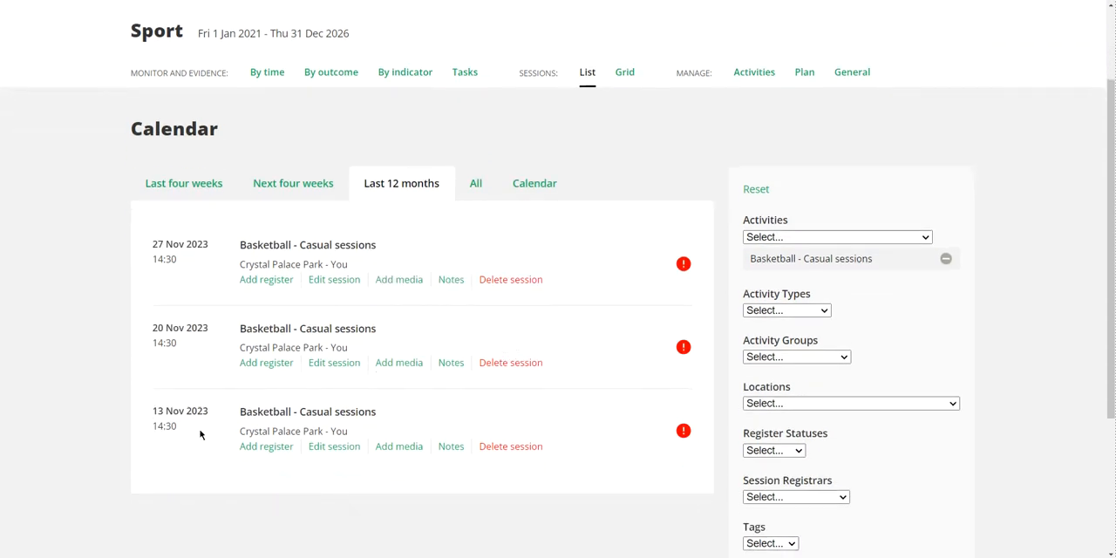
pyautogui.moveTo(196, 432); pyautogui.dragTo(130, 255)
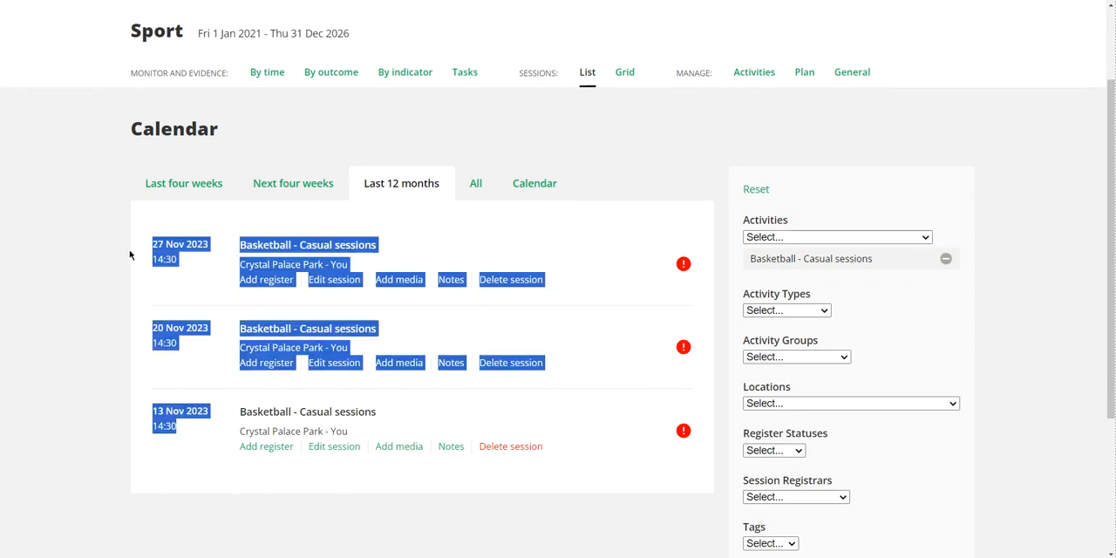
pyautogui.click(131, 255)
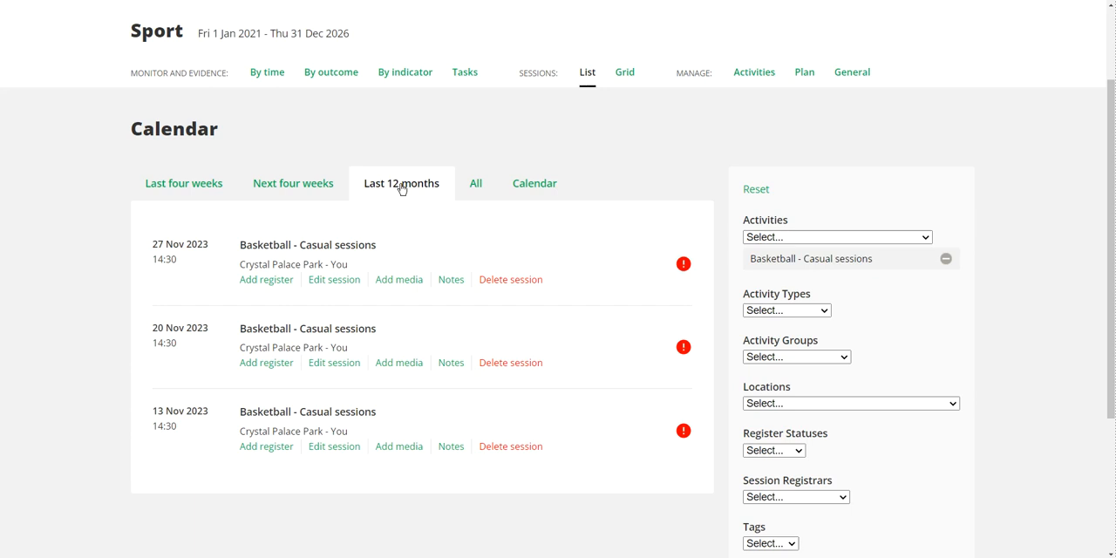
pyautogui.click(476, 185)
pyautogui.scroll(-1, 476, 189)
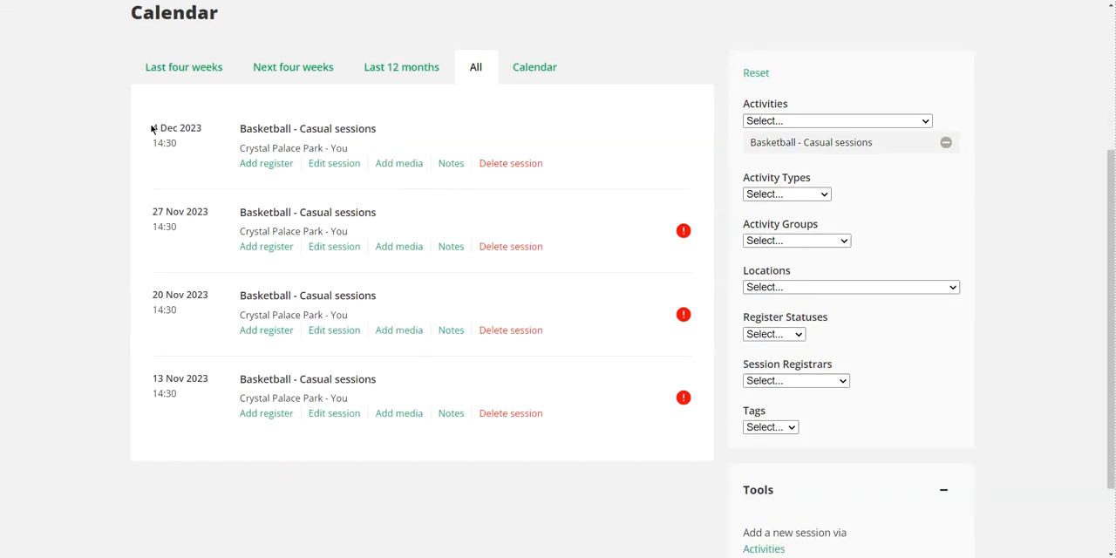